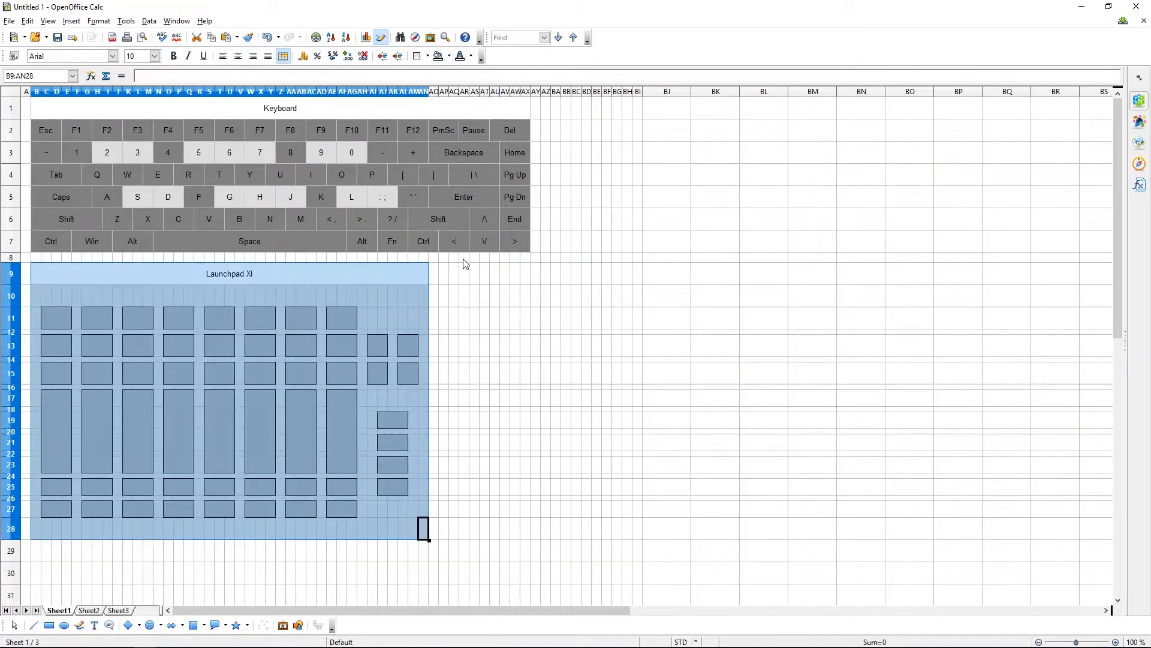
# - Colour the Kick-to-Crash lane cells and the Decay, Tone and Wave rows from the Background Color palette
pyautogui.click(103, 284)
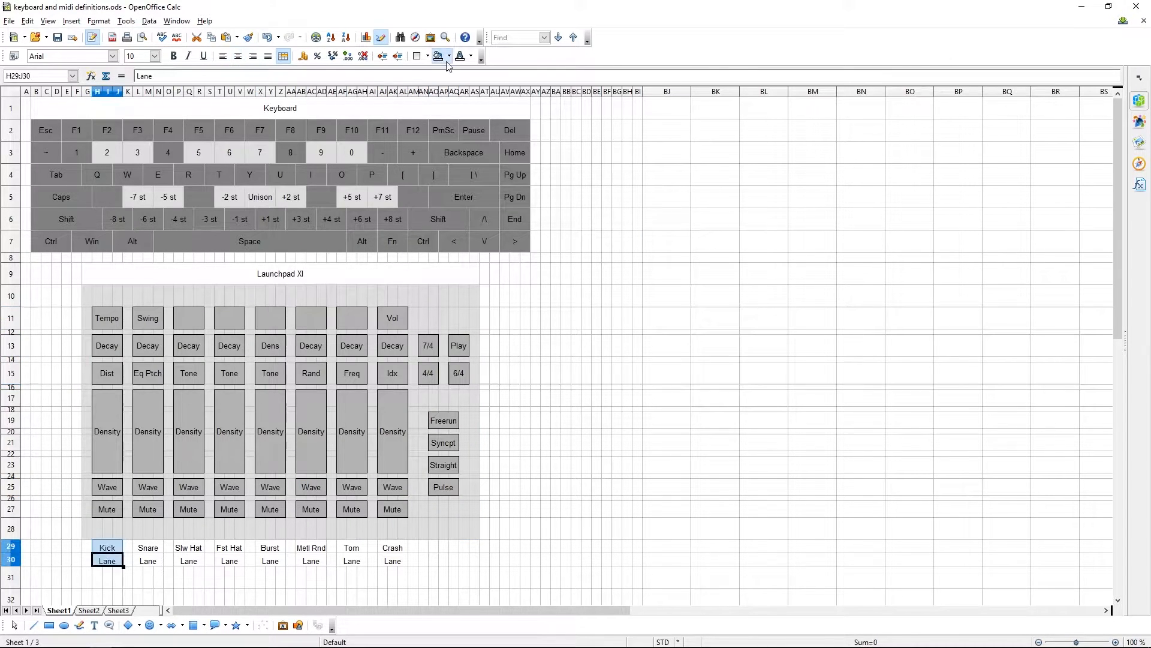
pyautogui.click(448, 56)
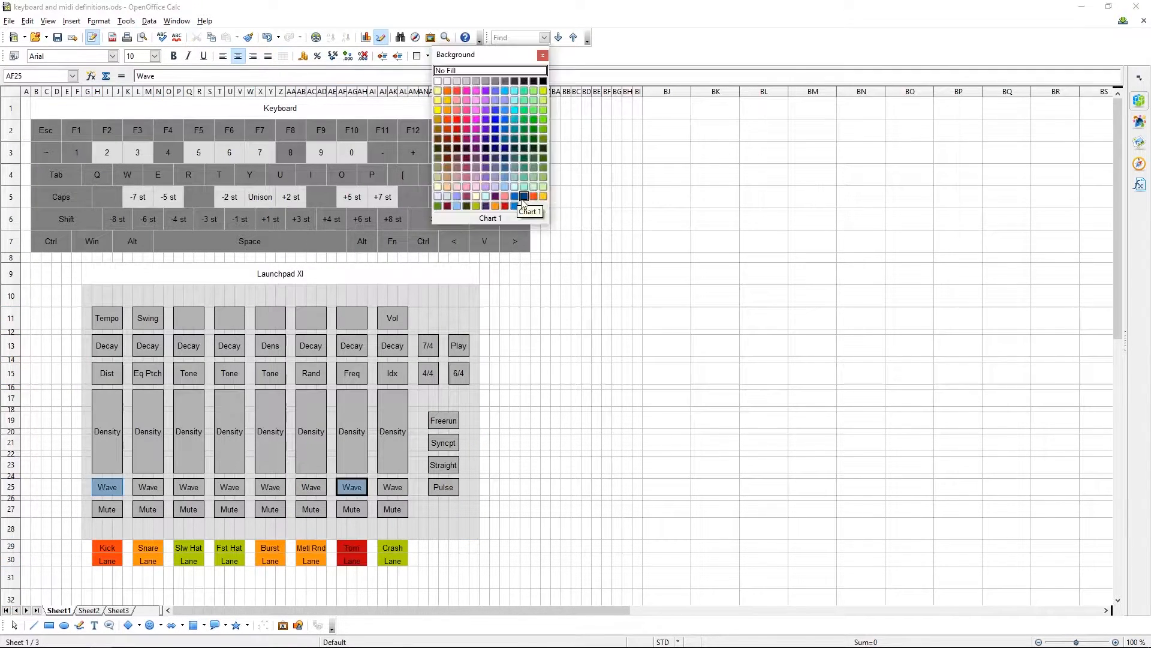
pyautogui.click(523, 204)
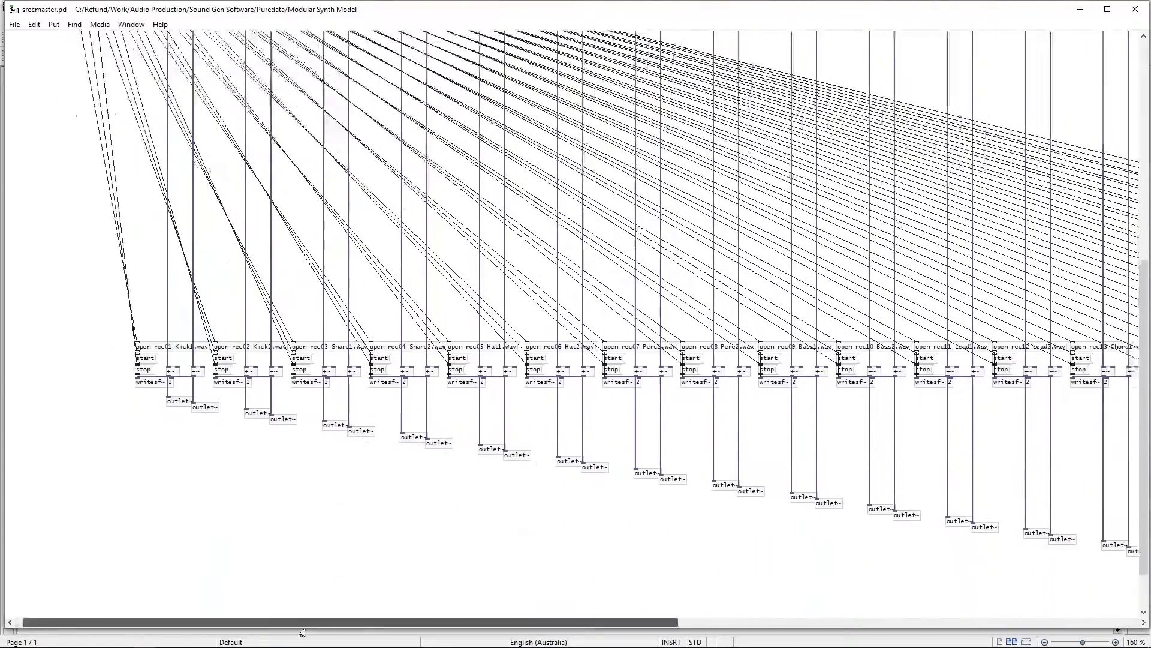
# - Browse the mixer patch, then open the pd kickvoice subpatch from its context menu
pyautogui.rightClick(178, 36)
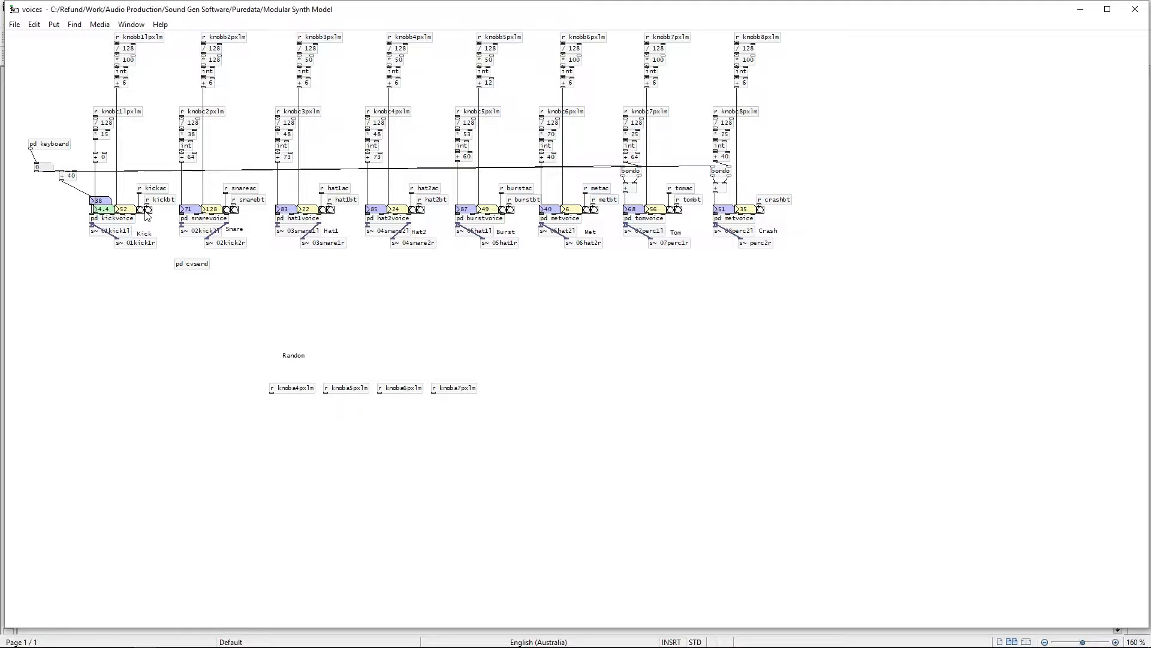
pyautogui.rightClick(110, 222)
pyautogui.click(123, 172)
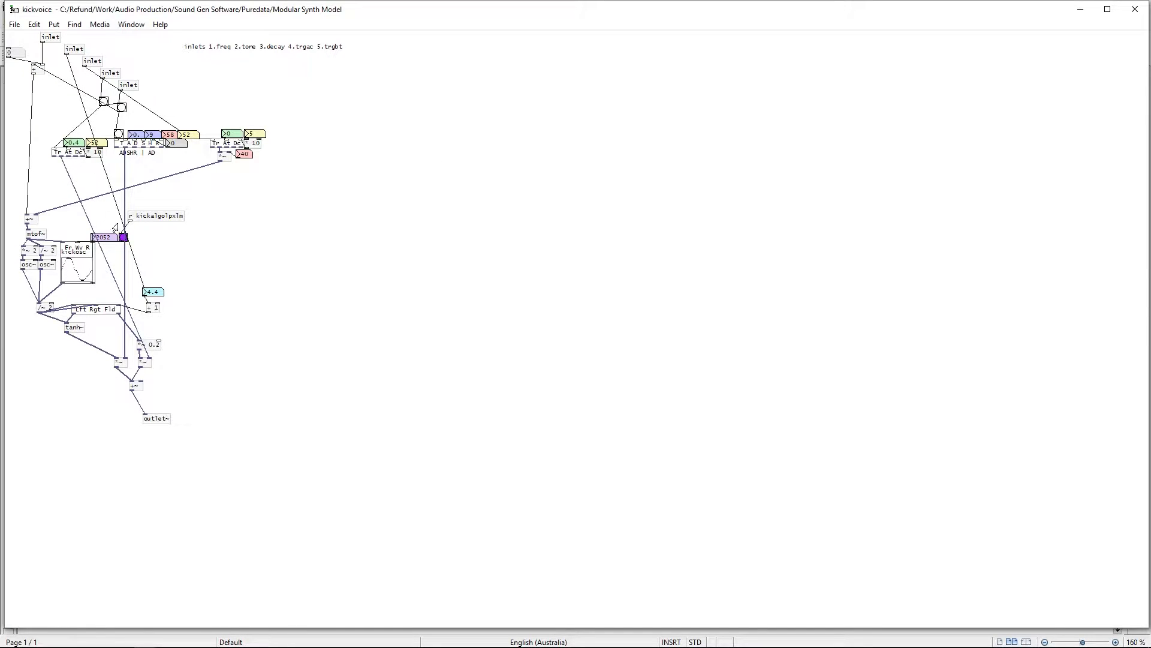
# - Inspect and close the kickosc table and attack-decay envelope subpatches inside kickvoice
pyautogui.rightClick(78, 257)
pyautogui.click(63, 227)
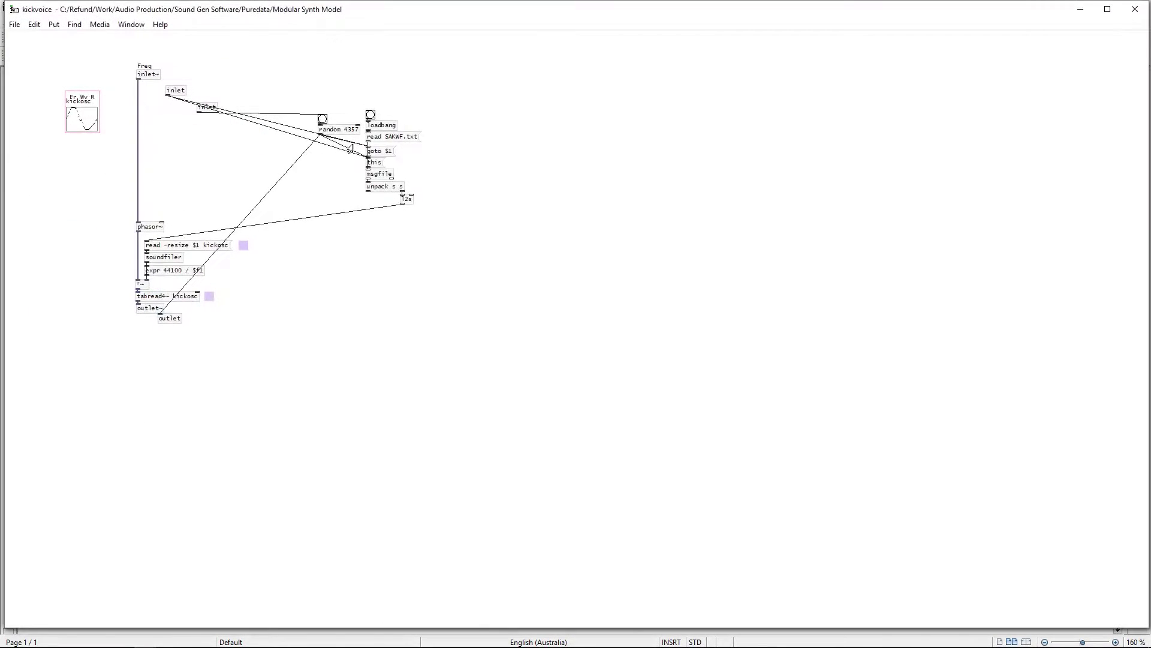
pyautogui.click(1135, 14)
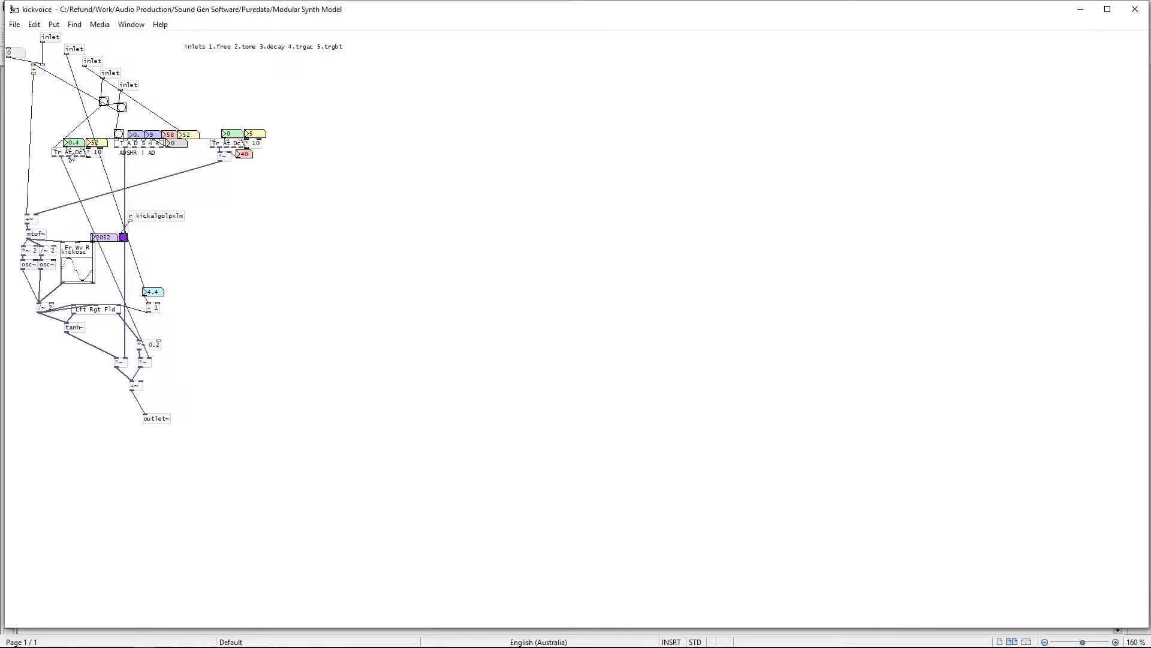
pyautogui.rightClick(71, 154)
pyautogui.click(63, 129)
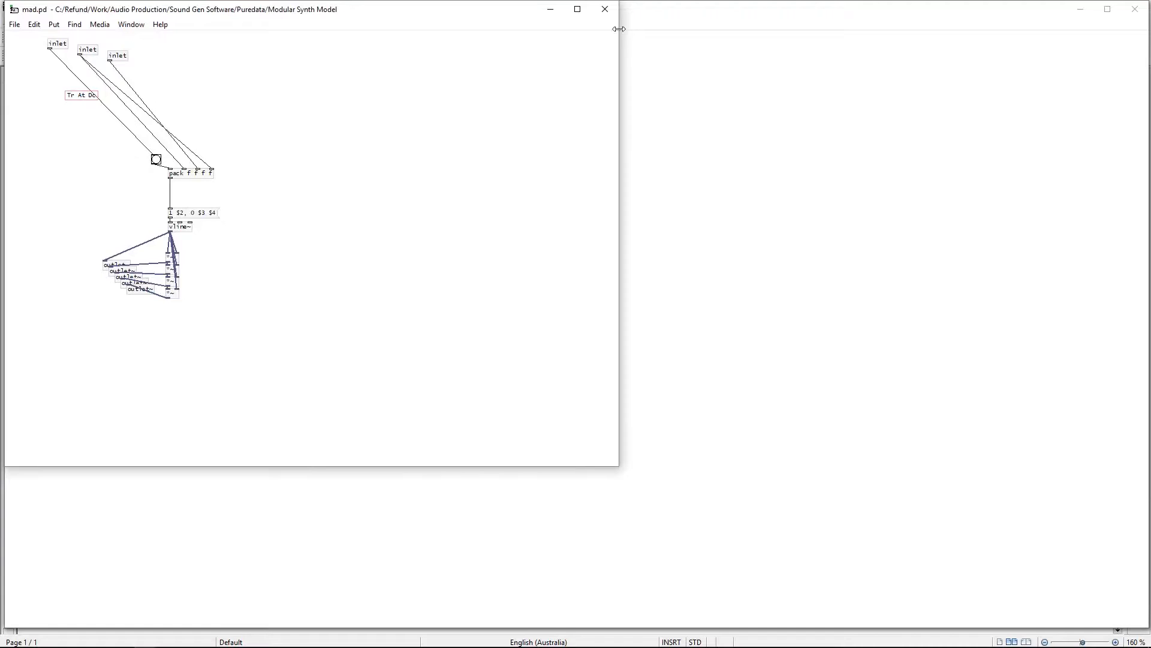
pyautogui.click(604, 9)
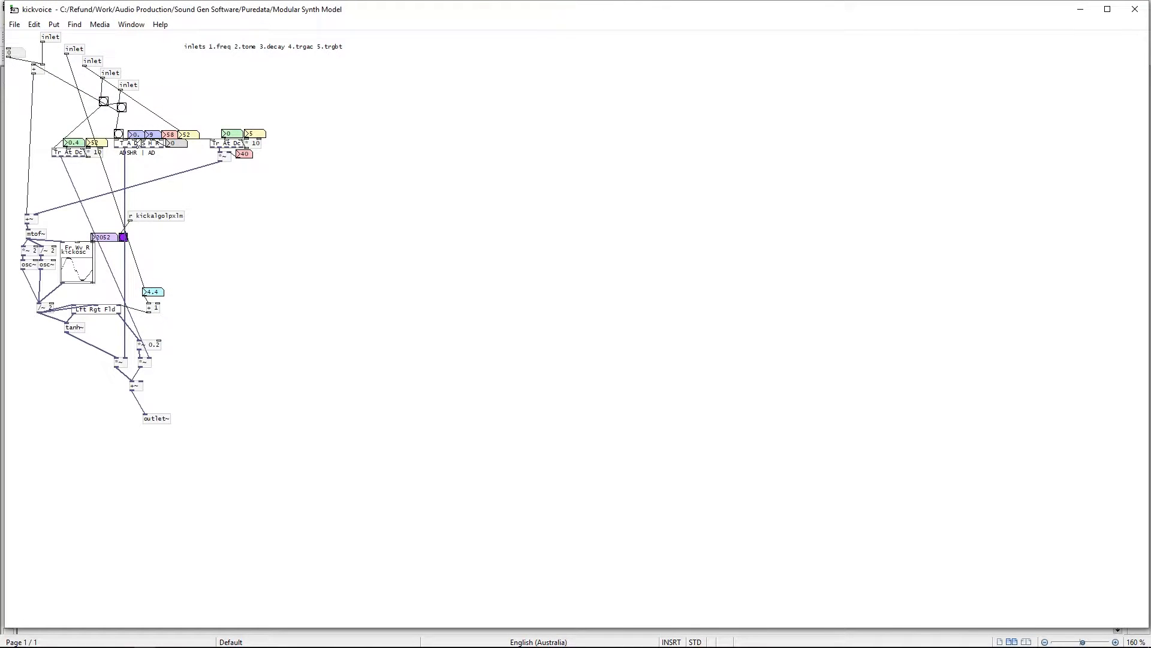
# - Open the ADSHR envelope subpatch to inspect its stages
pyautogui.rightClick(147, 145)
pyautogui.click(137, 116)
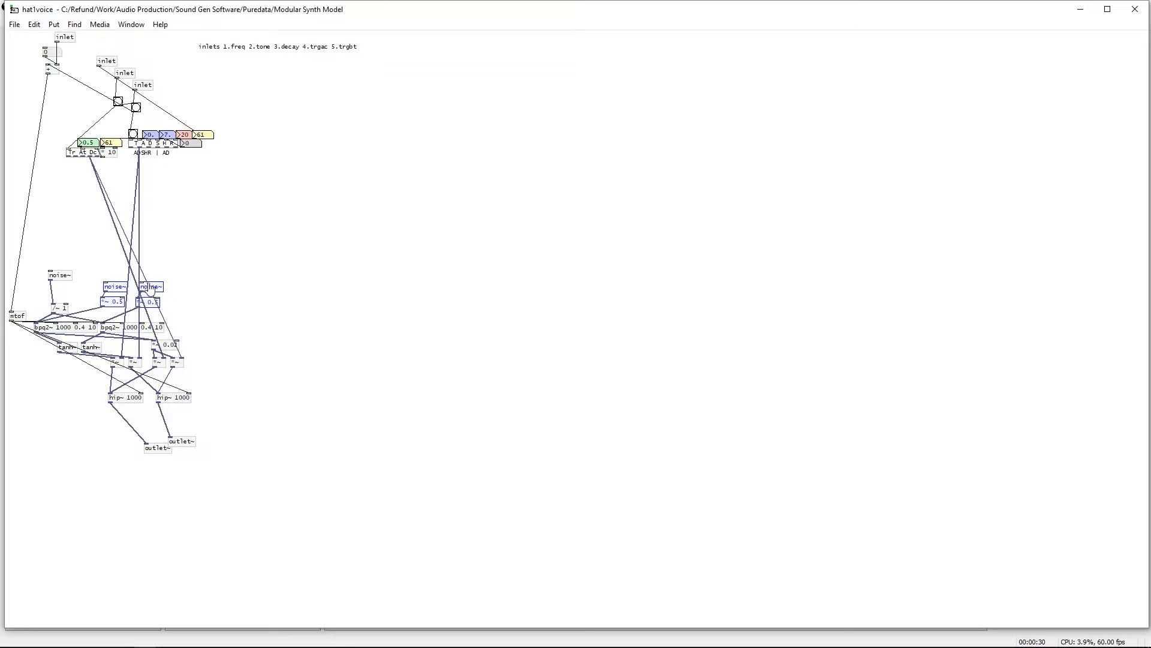
# - Nudge the four noise objects, inspect and close the burst envelope and metallic voice subpatches, returning to the main patch
pyautogui.moveTo(150, 289); pyautogui.dragTo(145, 286)
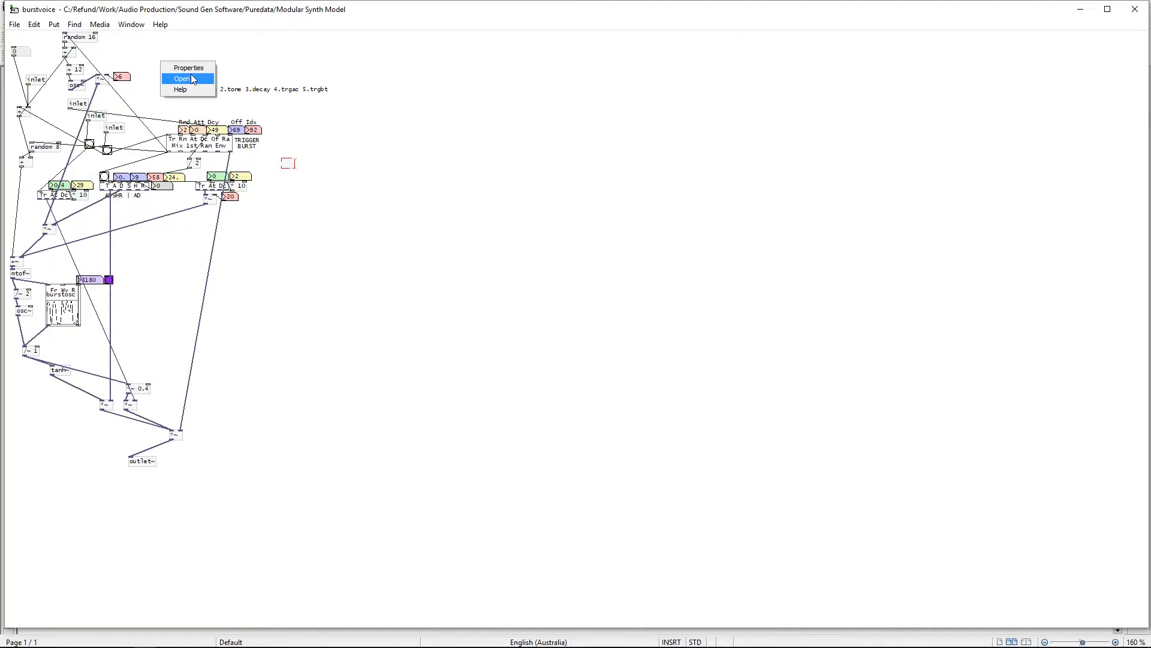
pyautogui.click(192, 80)
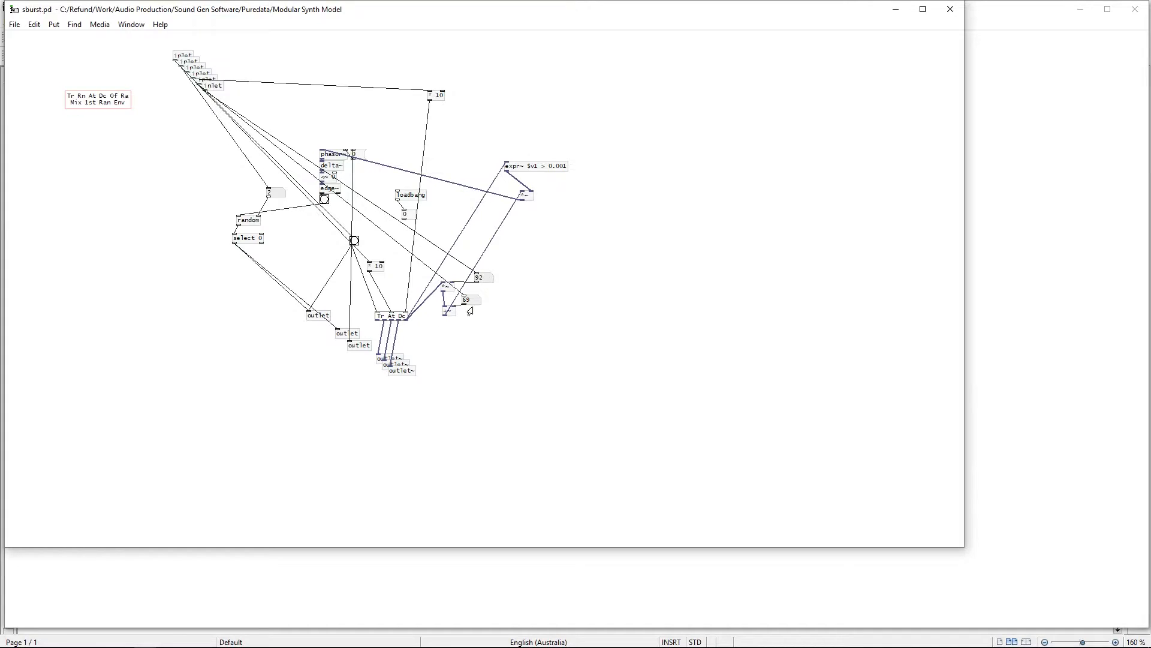
pyautogui.hotkey('ctrl', 'w')
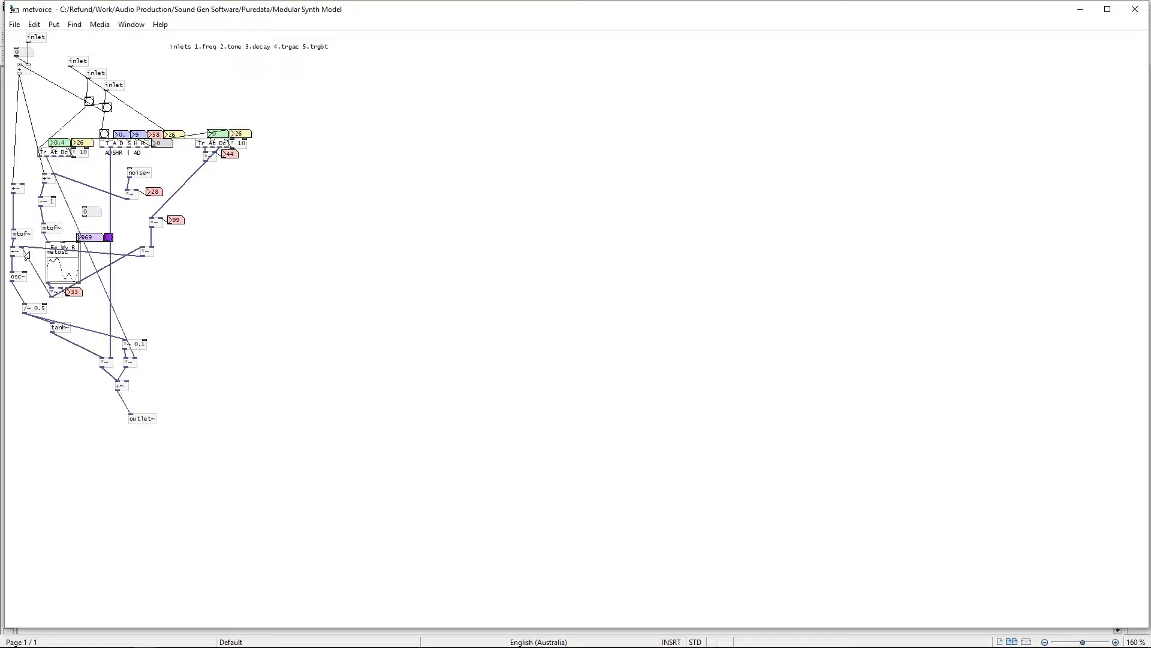
pyautogui.hotkey('ctrl', 'w')
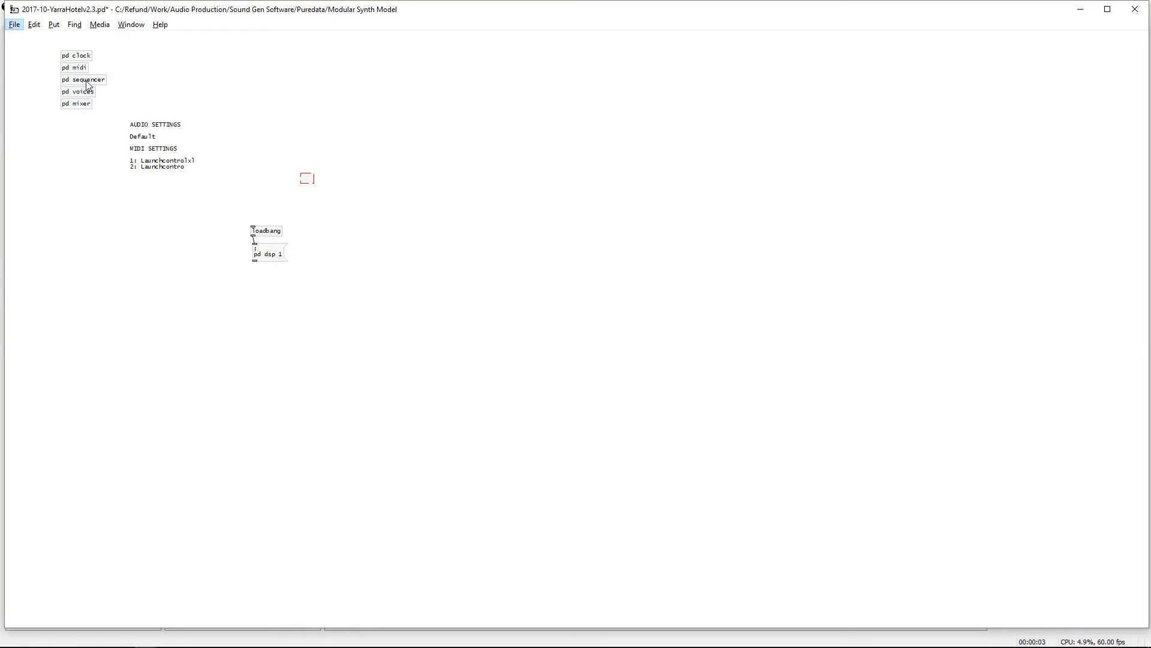
pyautogui.click(88, 80)
# - Open the smgrids Grids sequencer, then the simplebeatgear subpatch inside pd sequencer
pyautogui.click(51, 222)
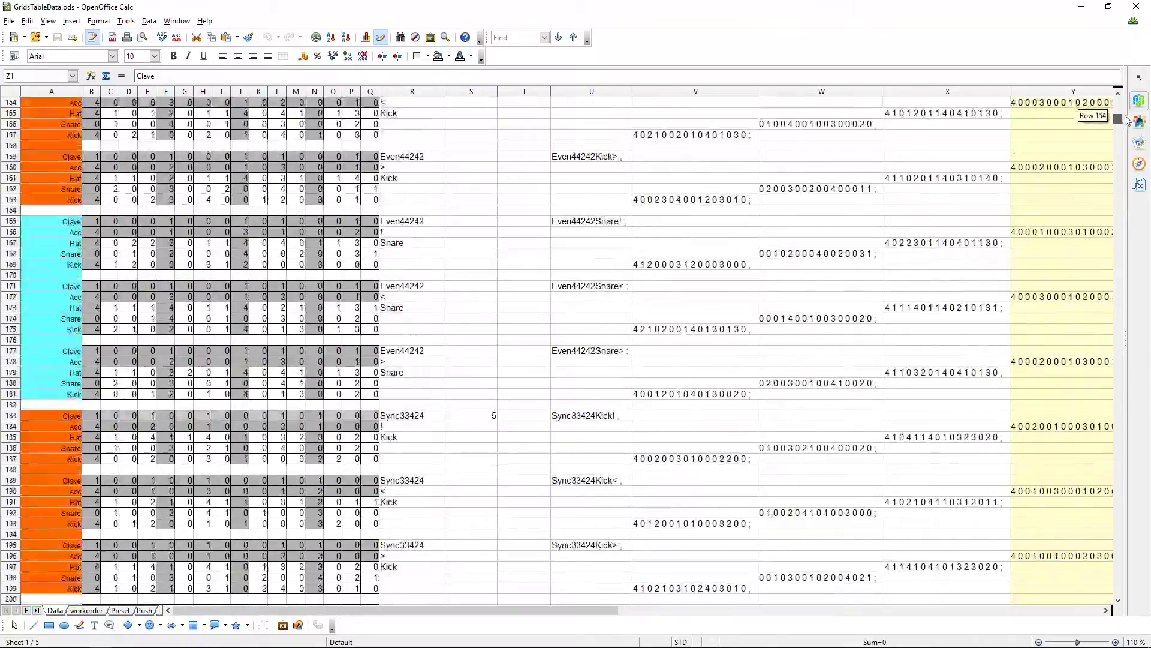
pyautogui.moveTo(1130, 144); pyautogui.dragTo(1131, 129)
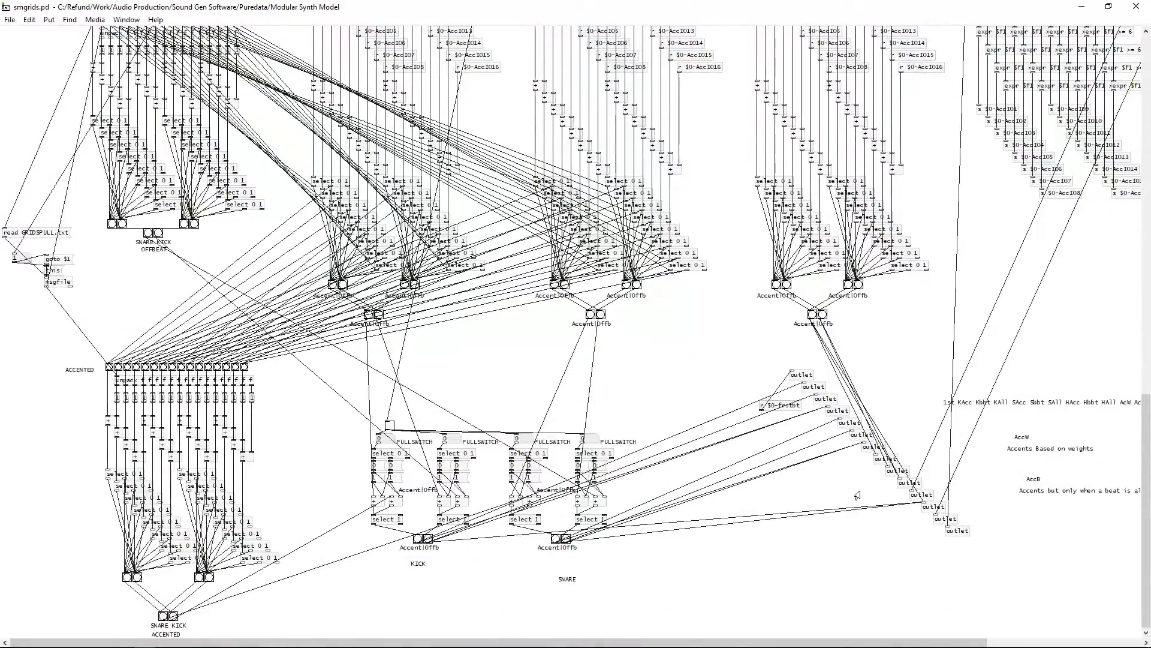
pyautogui.scroll(5, 857, 494)
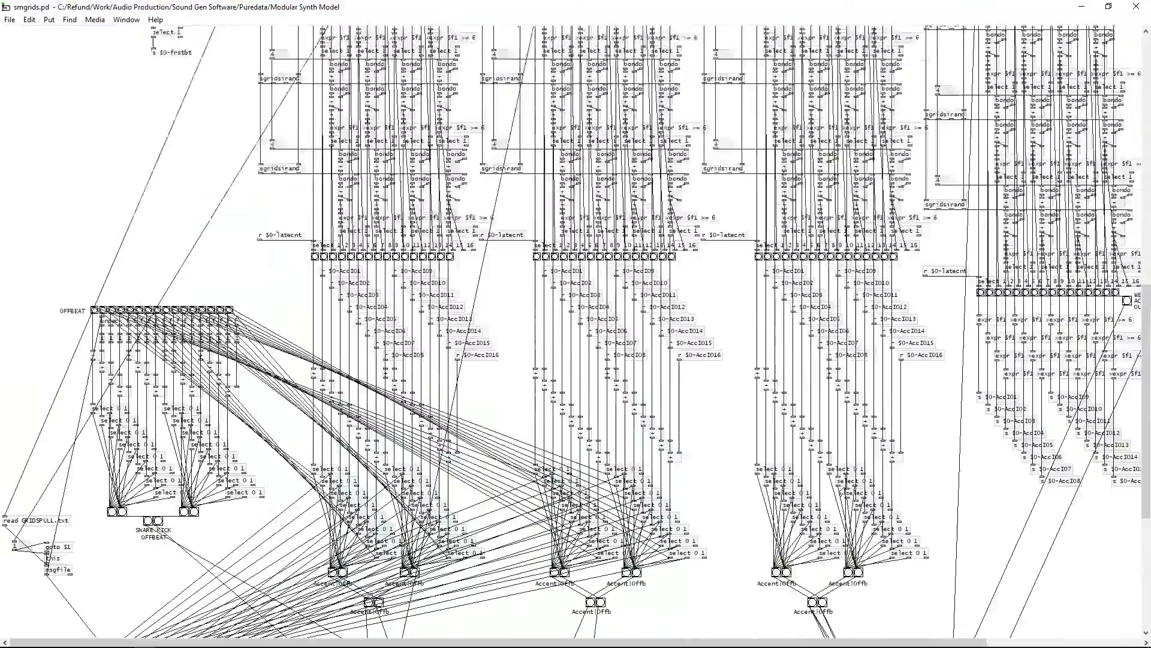
pyautogui.scroll(5, 858, 494)
pyautogui.scroll(5, 857, 493)
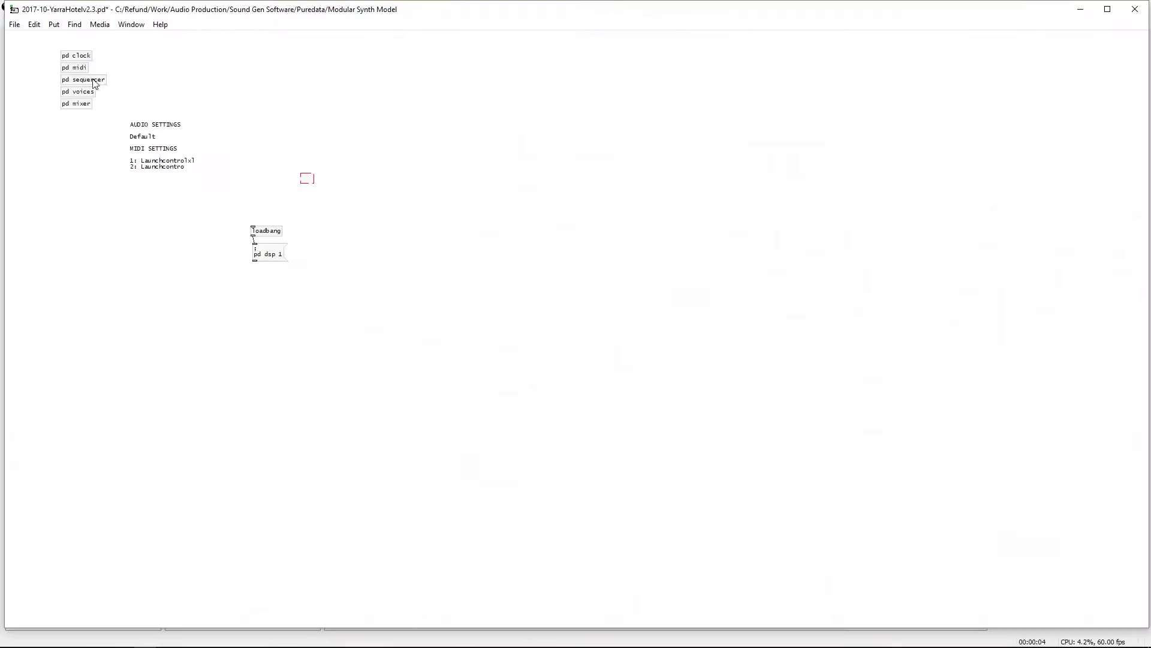
pyautogui.click(94, 84)
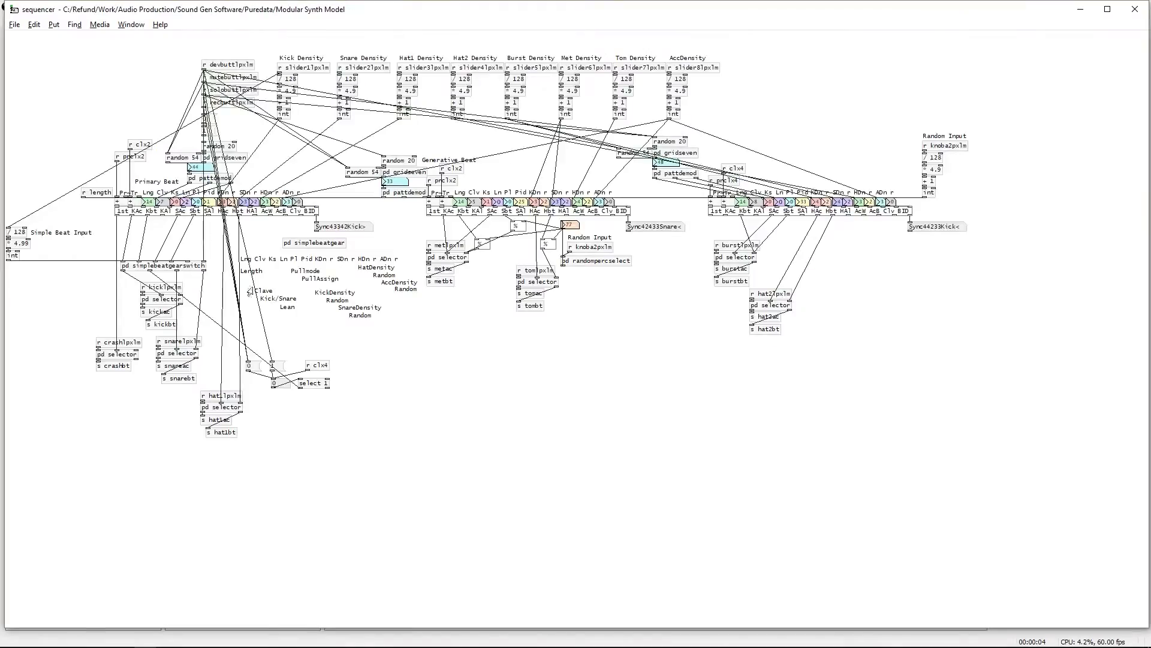
pyautogui.click(320, 246)
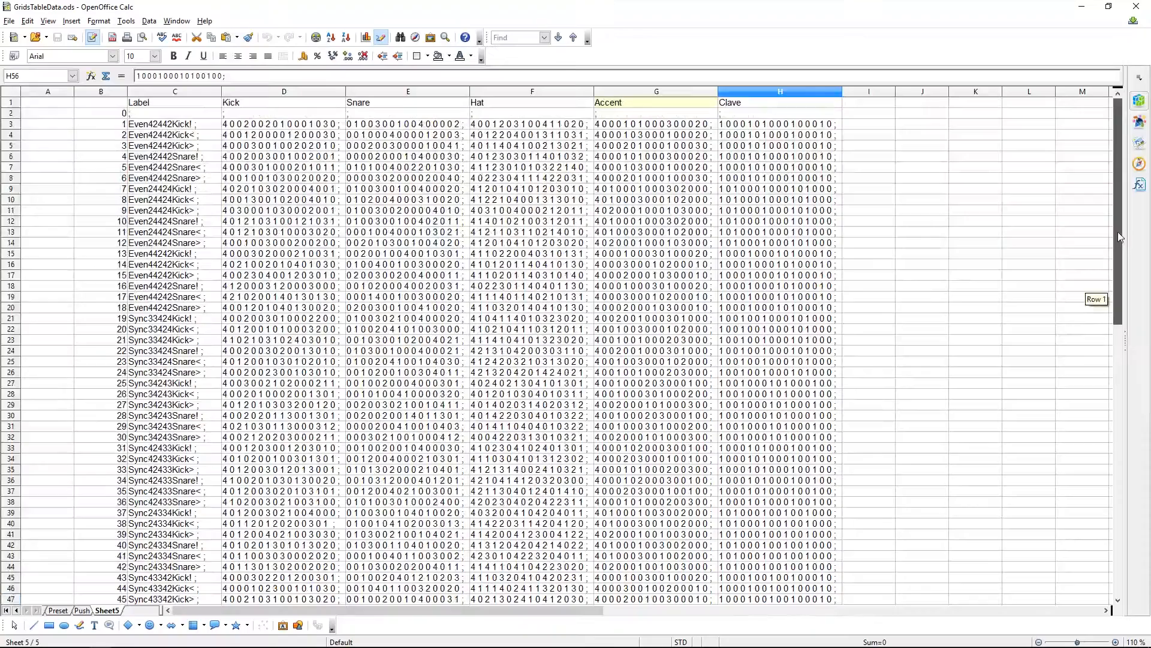
pyautogui.moveTo(1118, 305); pyautogui.dragTo(1105, 338)
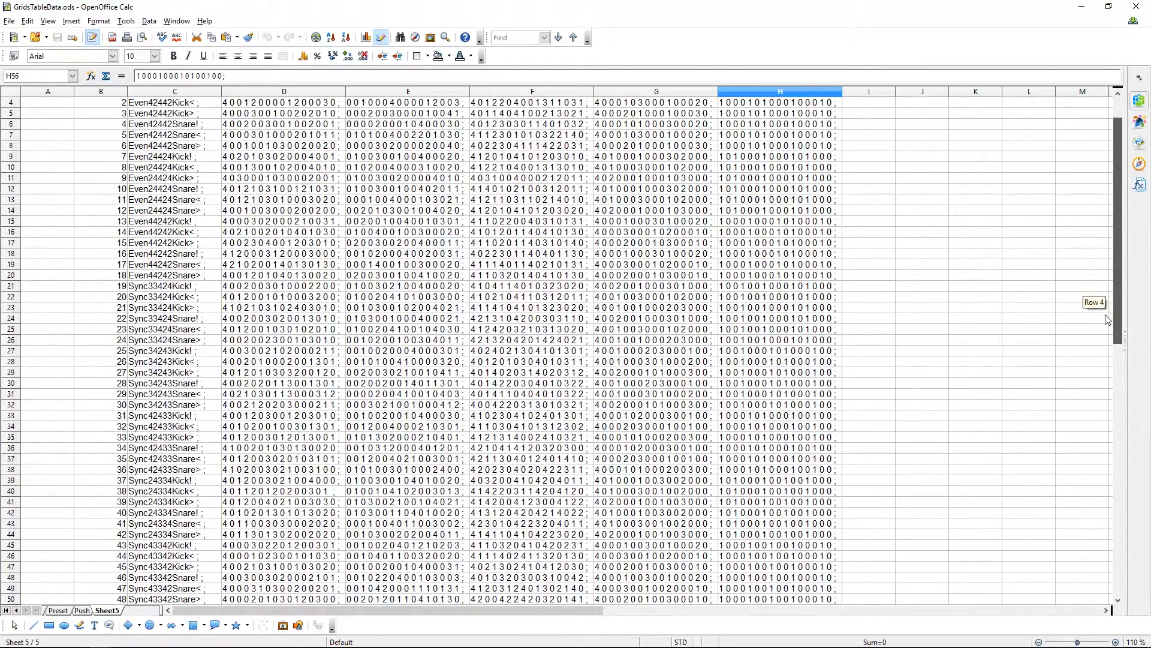